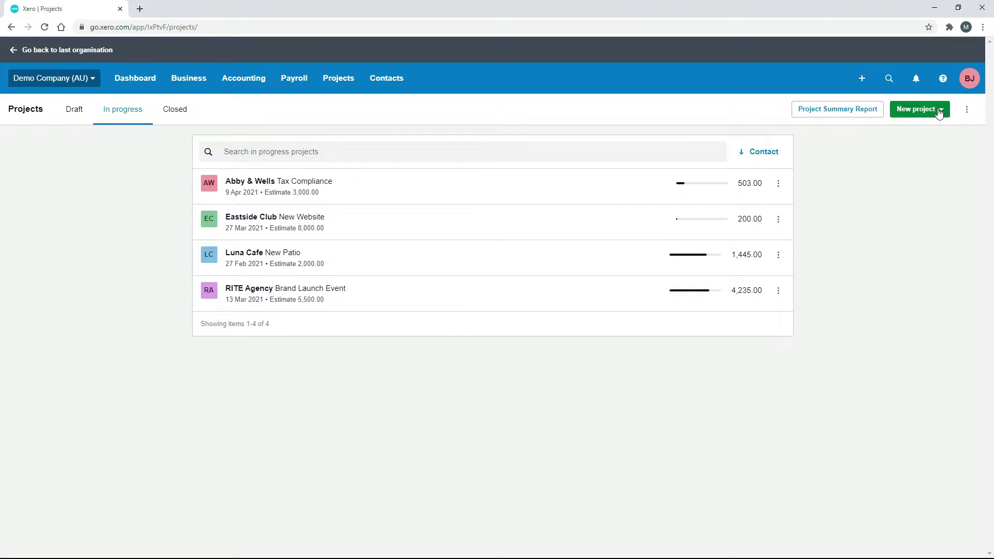
# Start an in-progress project for ABC Furniture named 'Repair Doors' with deadline 24 Feb 2021.
pyautogui.click(939, 110)
pyautogui.click(926, 161)
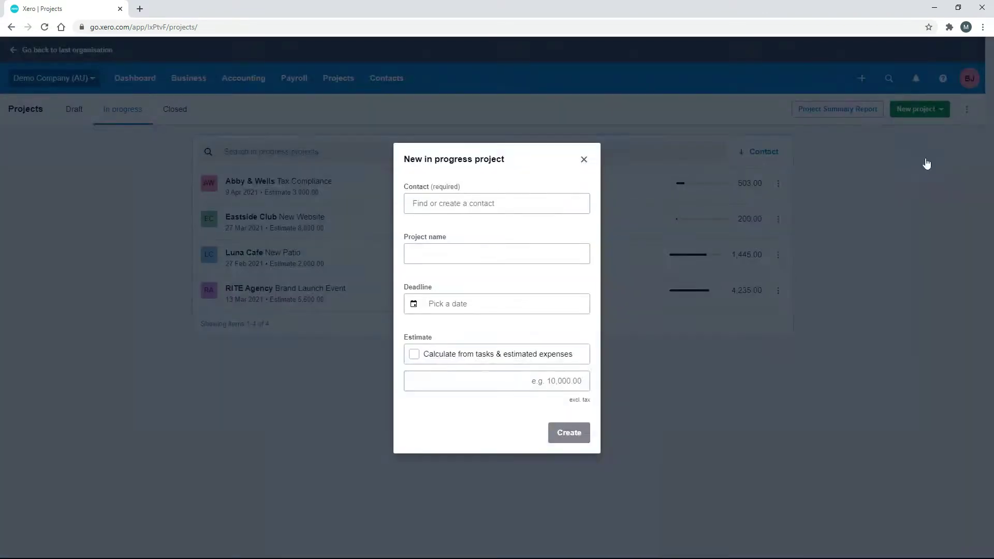
pyautogui.click(457, 205)
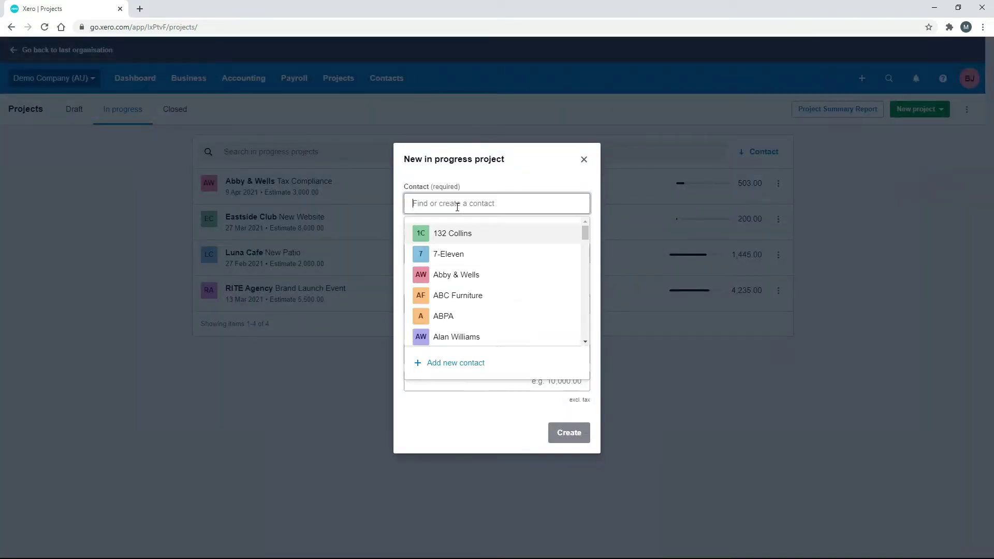
pyautogui.click(468, 298)
pyautogui.click(461, 257)
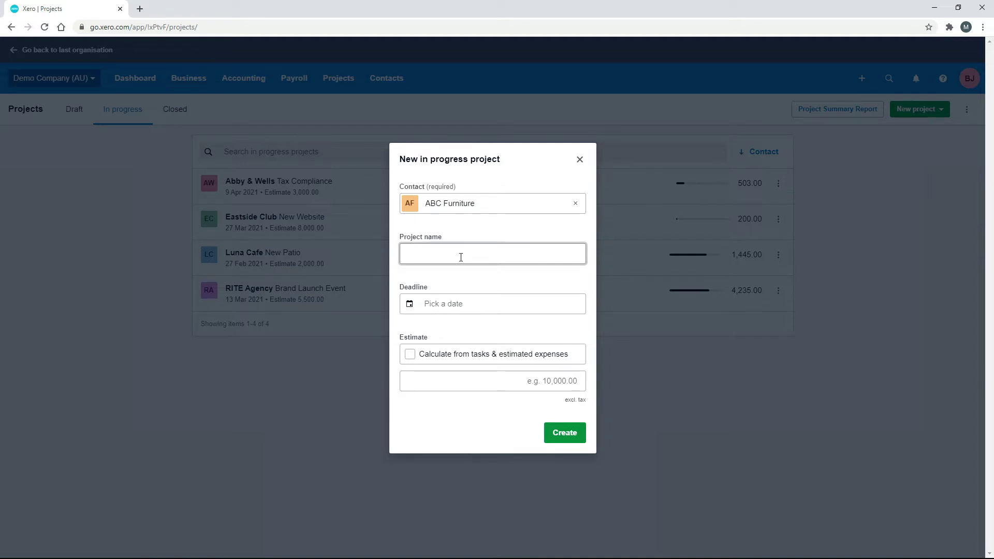
pyautogui.write('Repair Doors')
pyautogui.click(456, 304)
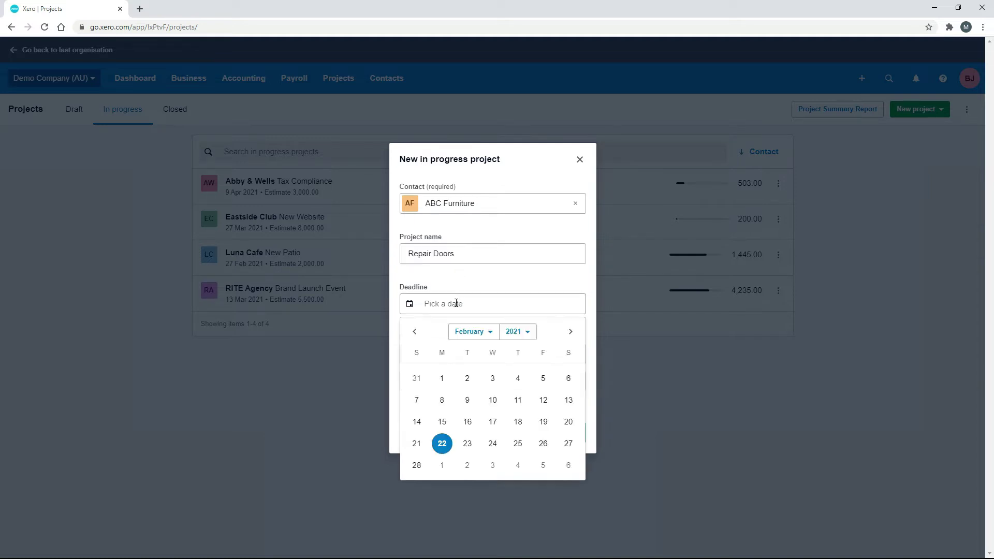
pyautogui.click(492, 445)
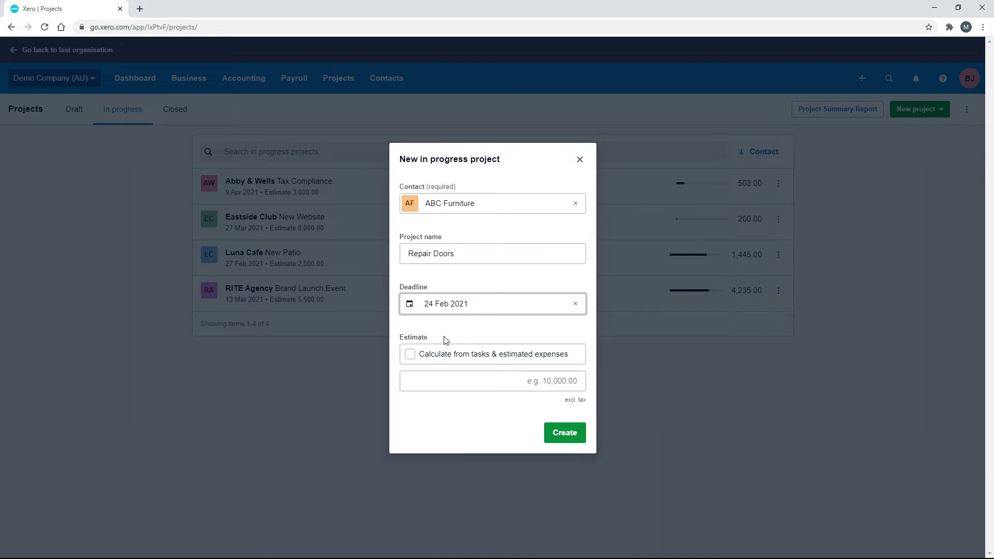
# Enter a manual project estimate of 1,000.00.
pyautogui.click(409, 355)
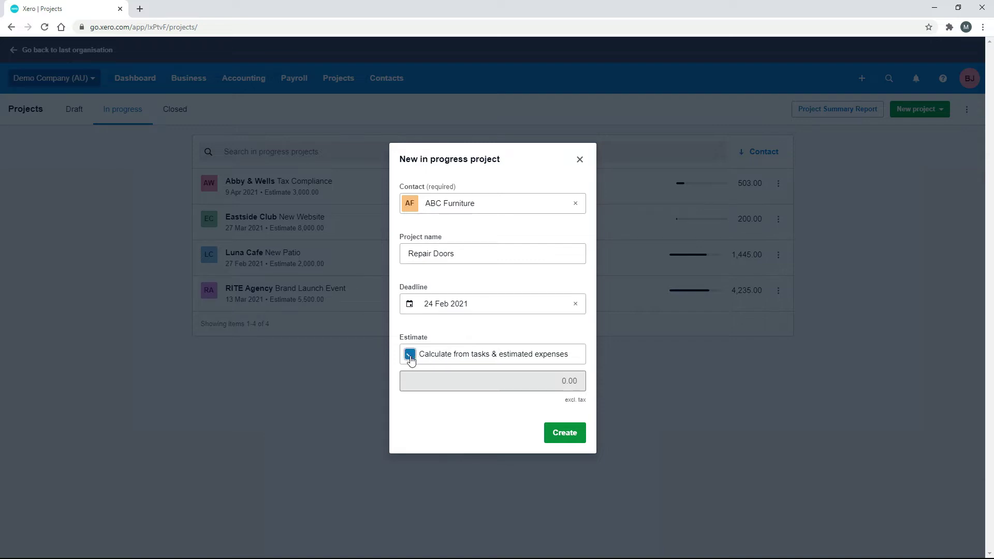
pyautogui.click(410, 355)
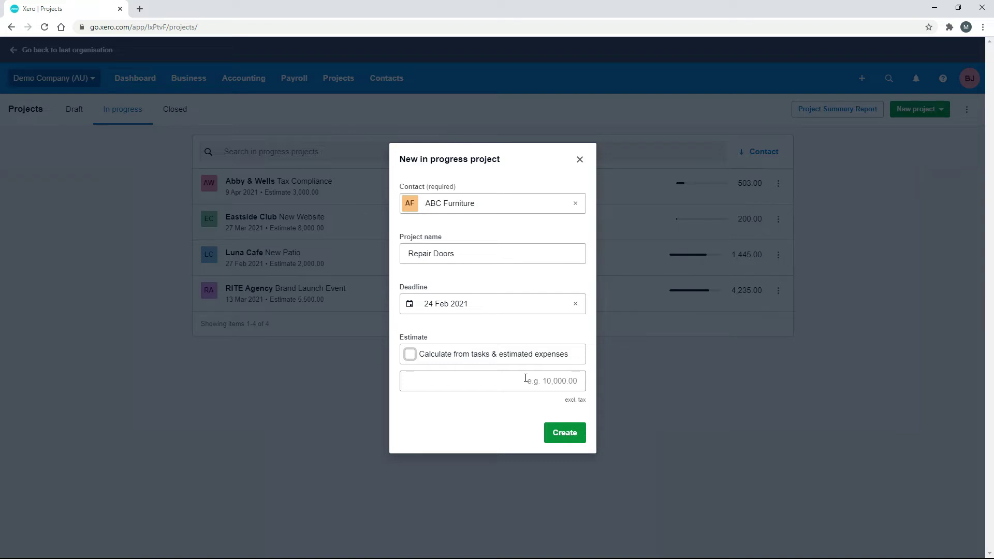
pyautogui.click(526, 379)
pyautogui.write('1000')
pyautogui.press('Tab')
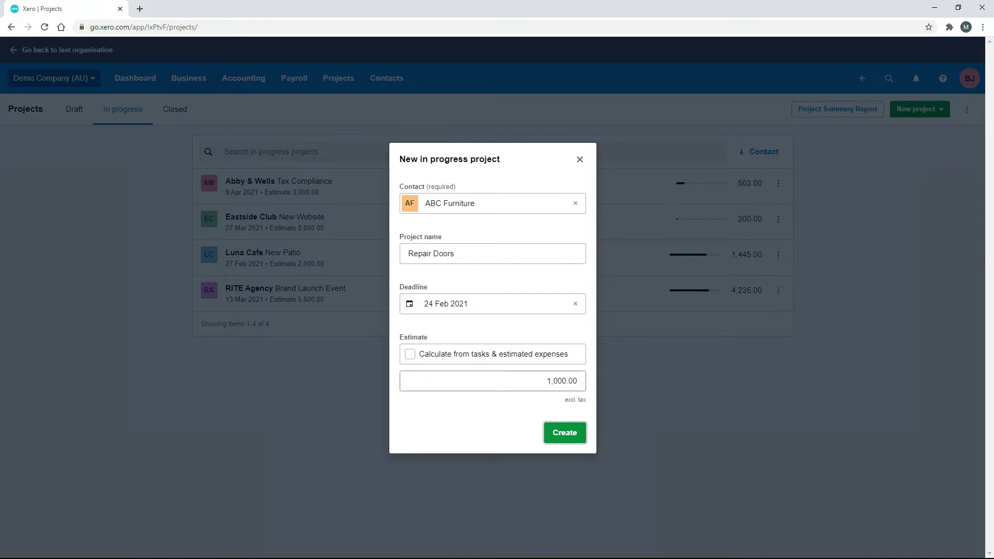
# Create the Repair Doors project and bring up its Invoice options.
pyautogui.click(564, 435)
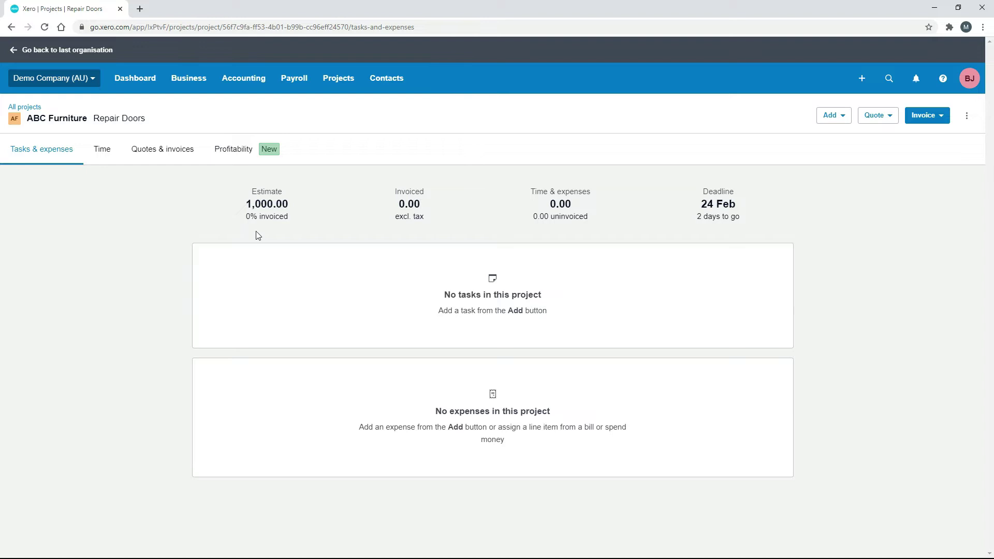
pyautogui.click(941, 117)
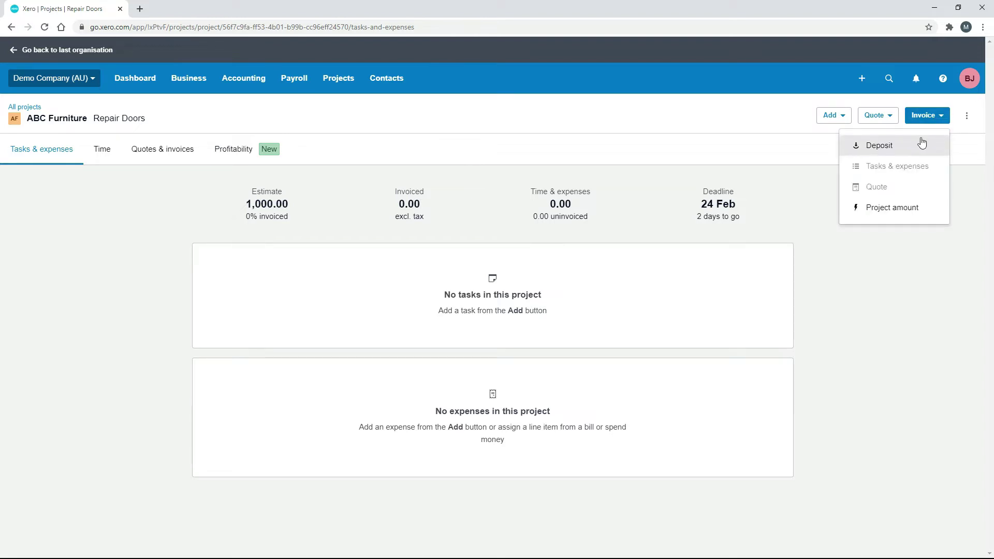
# Start a project-amount invoice, leaving 'Mark all items as invoiced' and 'Close project' unticked.
pyautogui.click(888, 213)
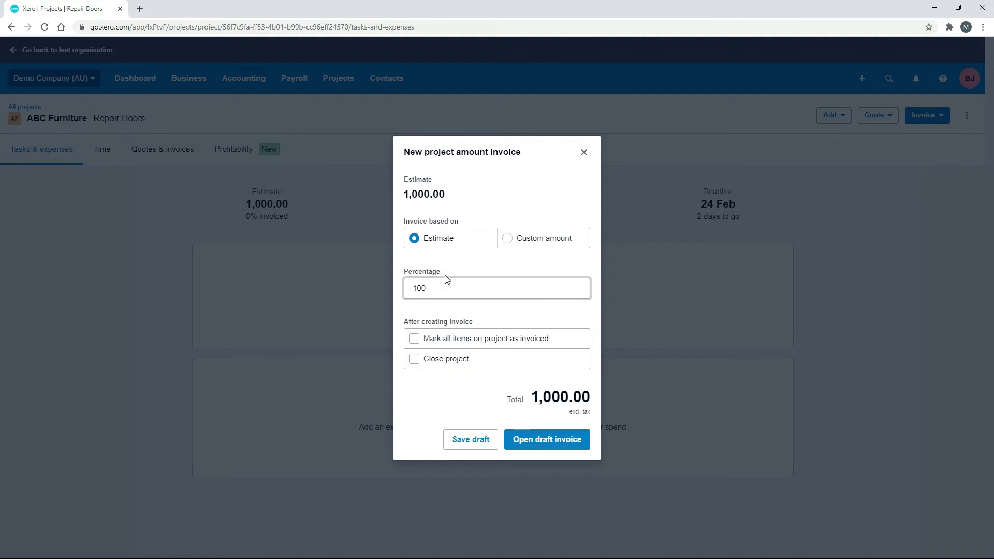
pyautogui.click(511, 246)
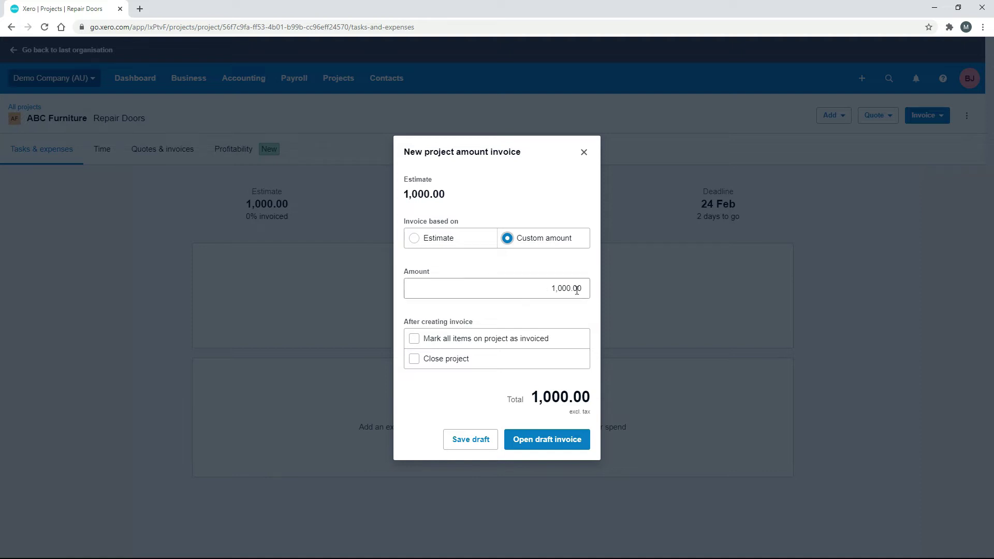
pyautogui.click(414, 239)
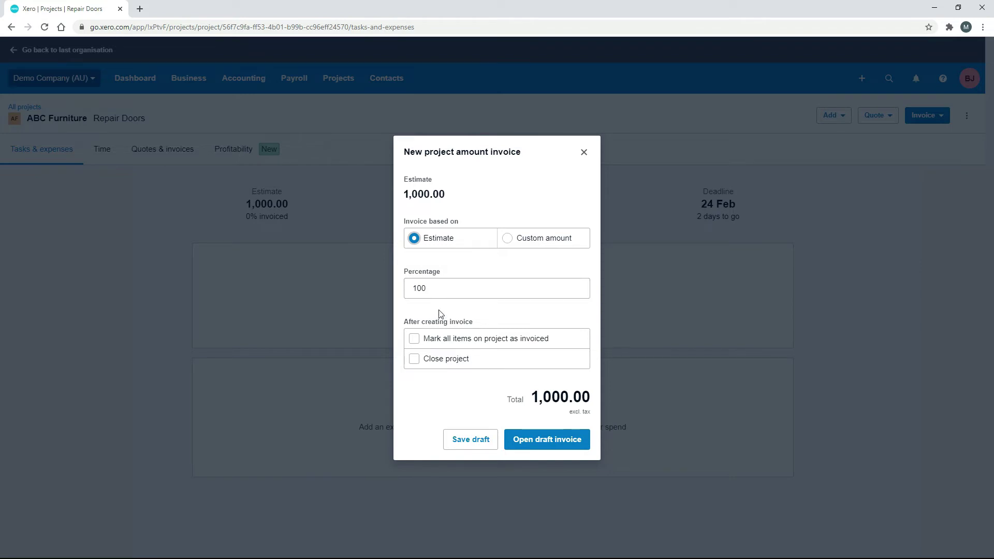
pyautogui.click(415, 340)
pyautogui.click(417, 362)
pyautogui.click(414, 339)
pyautogui.click(414, 359)
# Invoice a custom amount of 500.00 instead of 1,000.00 and open the draft invoice.
pyautogui.click(509, 242)
pyautogui.moveTo(551, 290); pyautogui.dragTo(599, 293)
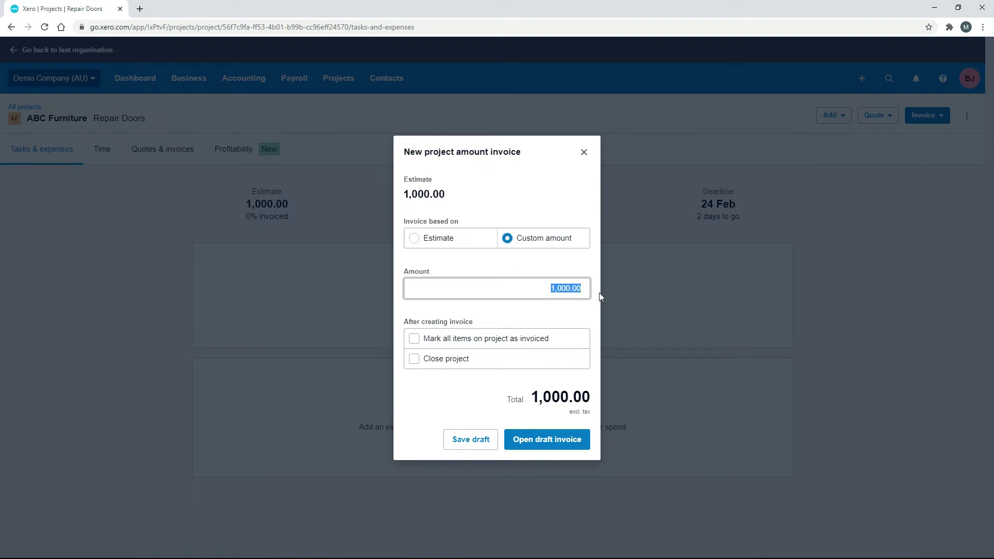
pyautogui.write('500')
pyautogui.press('Tab')
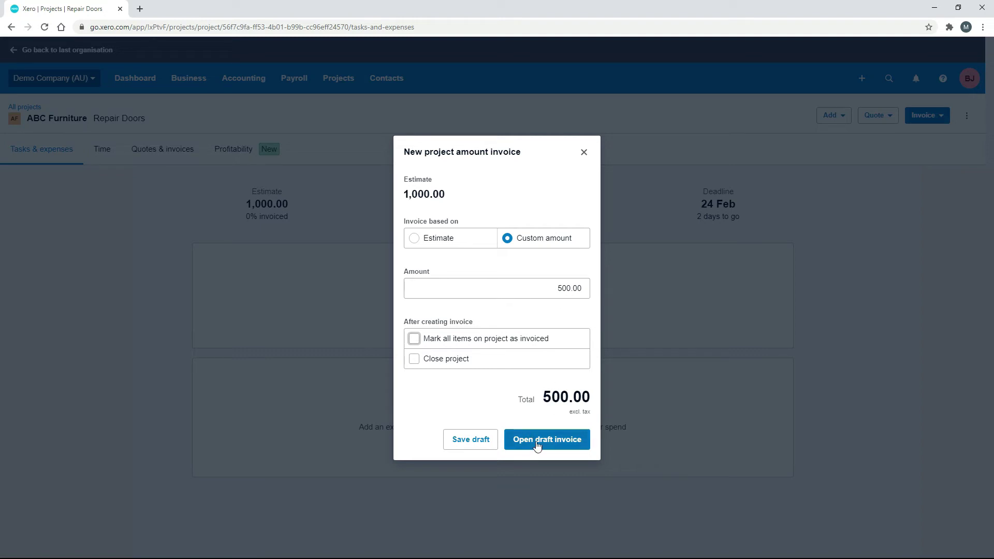
pyautogui.click(537, 446)
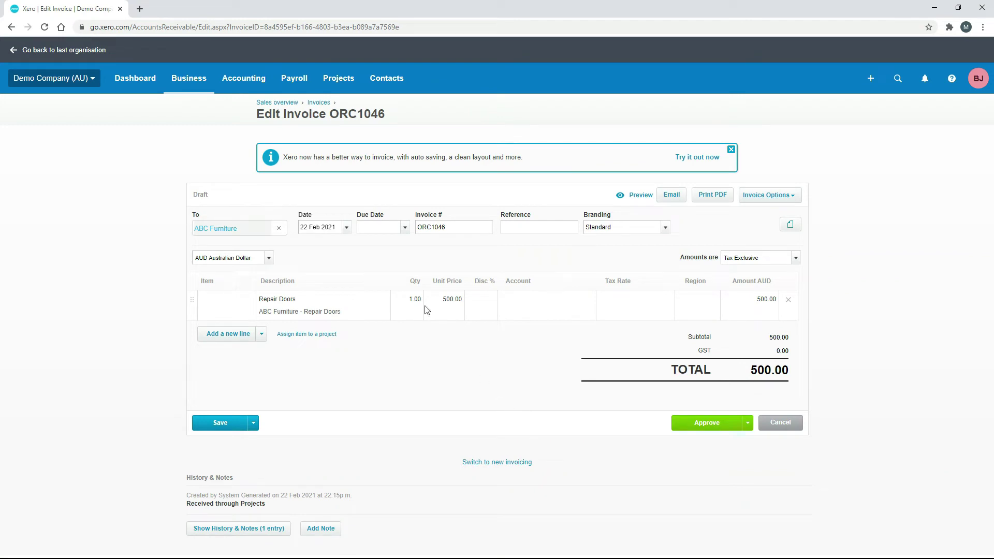
# Set ORC1046 due 26 Feb 2021, code its line to 200 - Sales, and approve it.
pyautogui.click(402, 228)
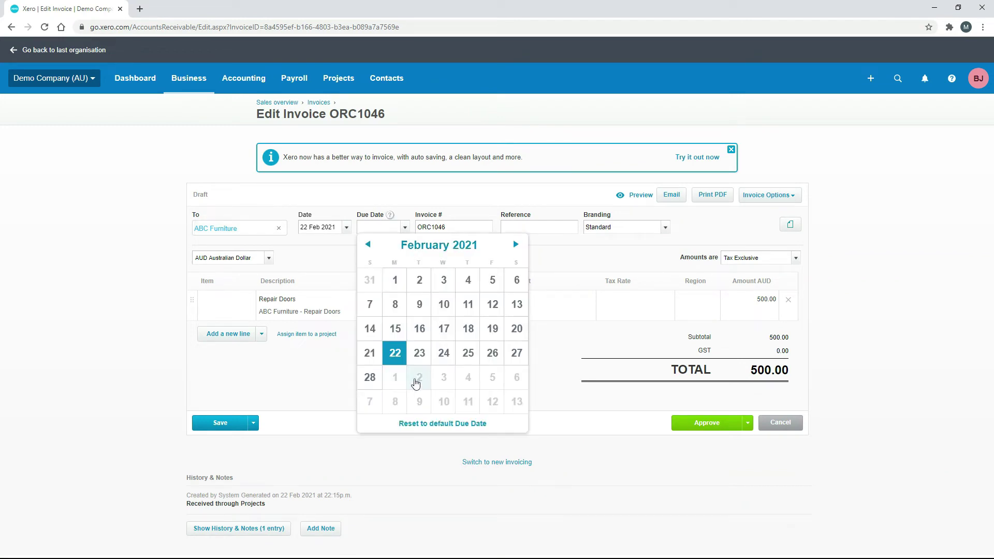
pyautogui.click(492, 353)
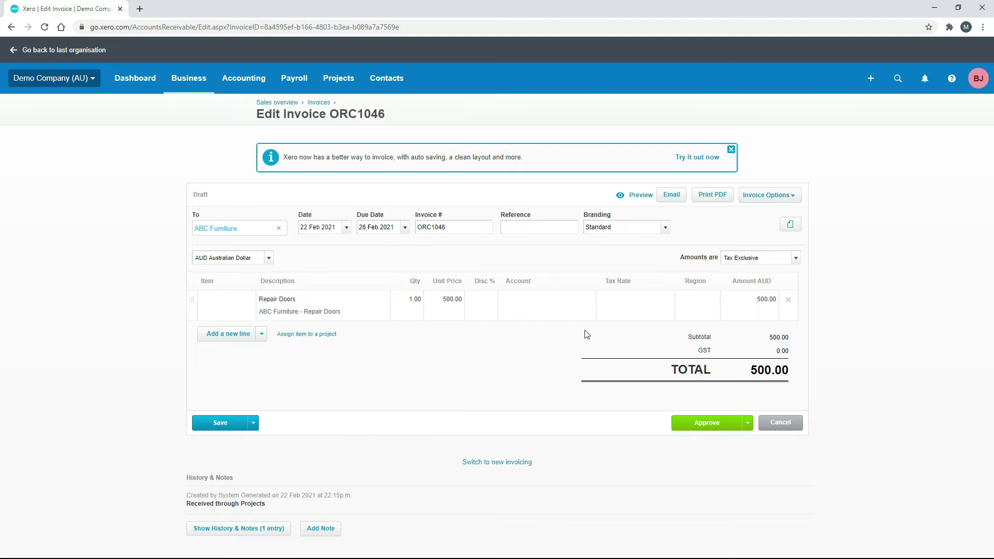
pyautogui.click(566, 310)
pyautogui.write('200')
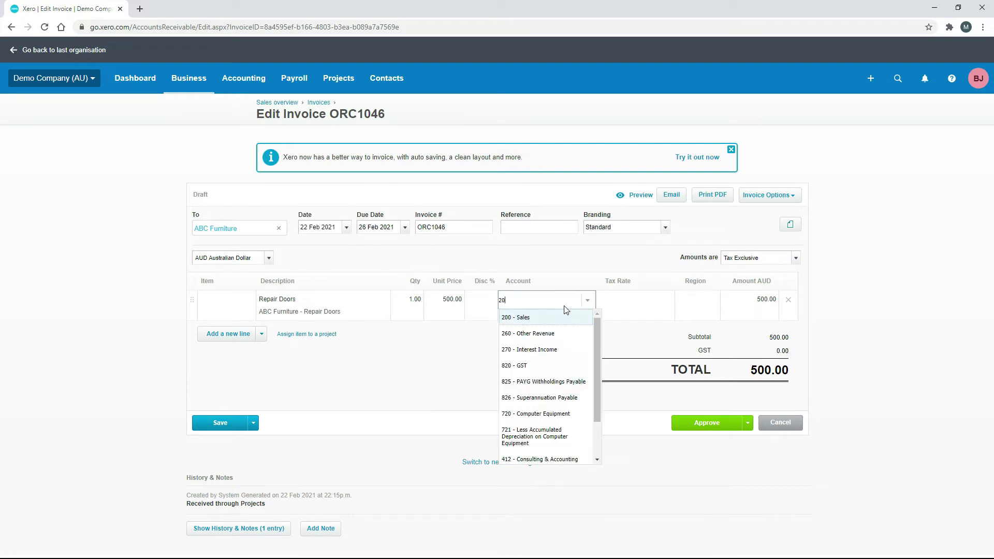
pyautogui.click(553, 317)
pyautogui.click(549, 343)
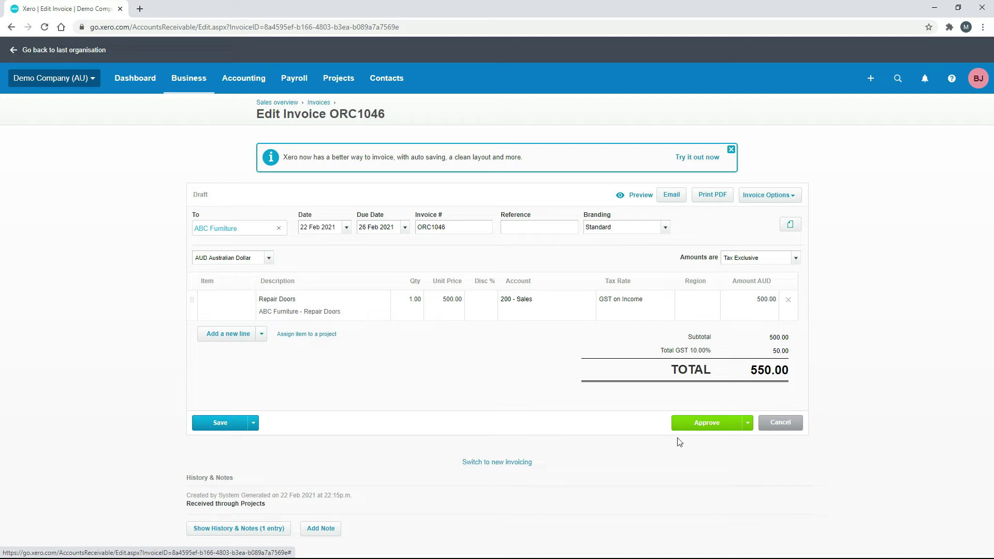
pyautogui.click(716, 426)
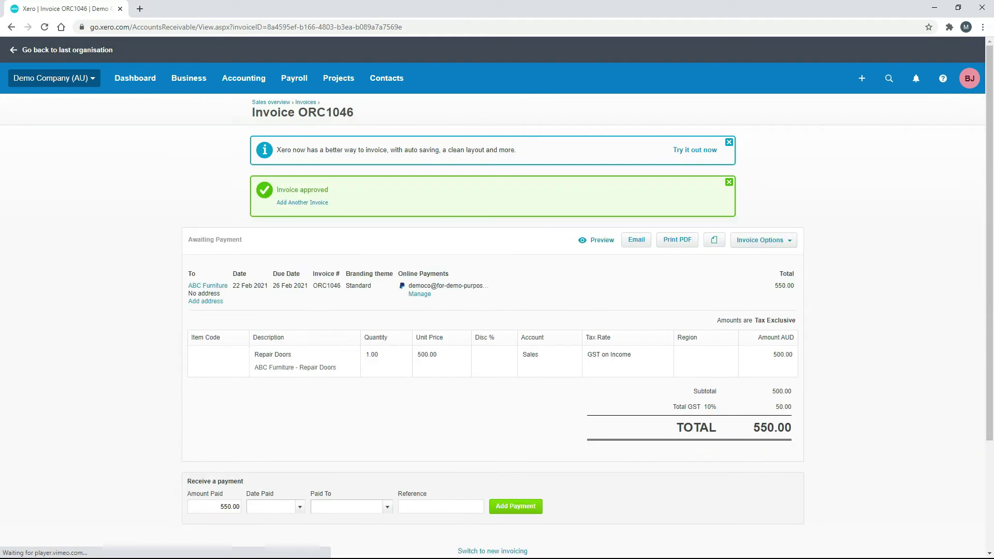
# Open the ABC Furniture Repair Doors project from the All projects list.
pyautogui.click(338, 79)
pyautogui.click(351, 113)
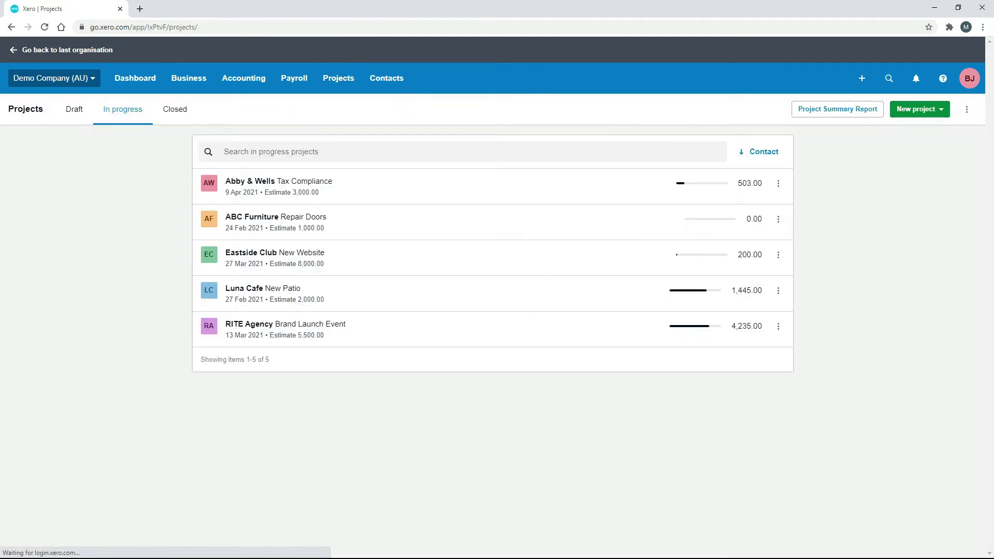
pyautogui.click(369, 225)
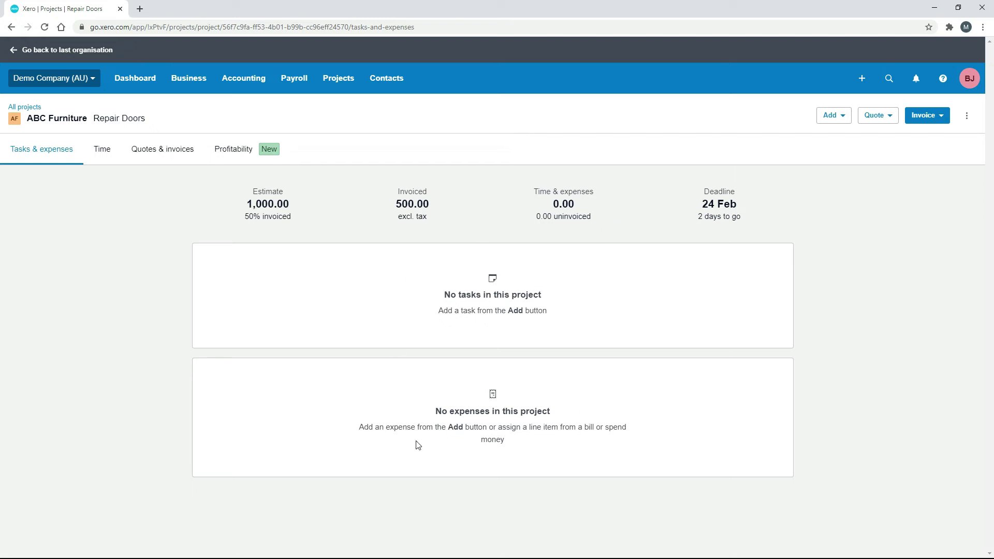
# Draft a 50% project-amount invoice, marking all items invoiced and closing the project.
pyautogui.click(940, 116)
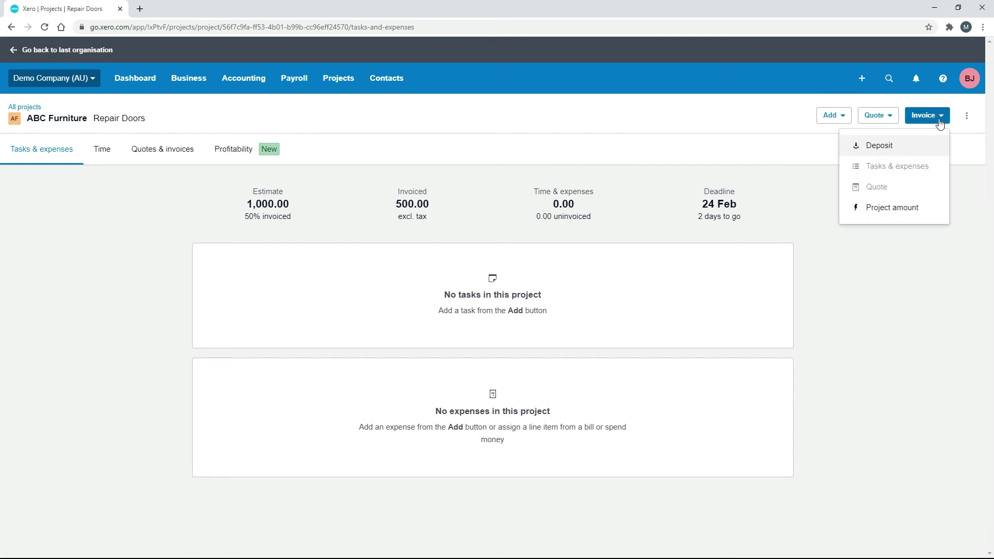
pyautogui.click(890, 209)
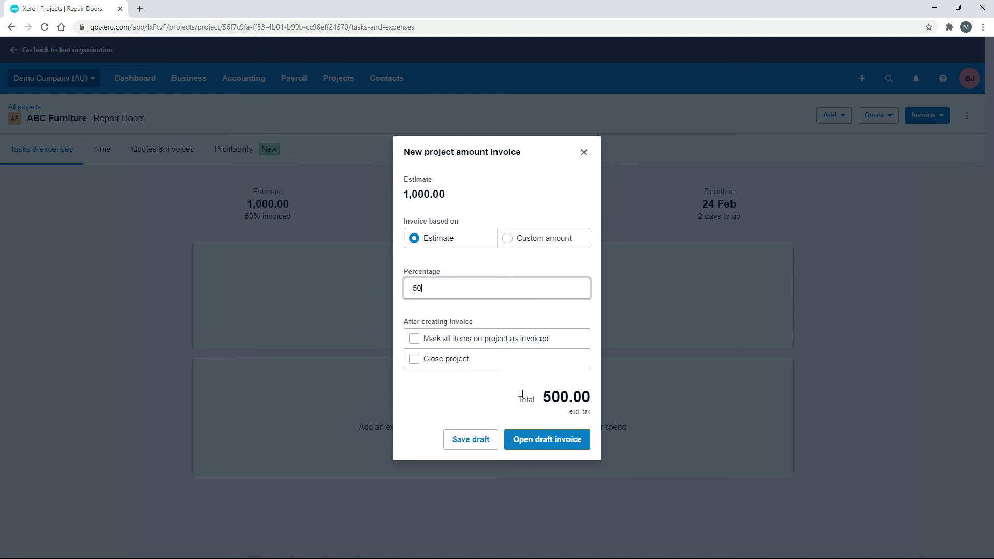
pyautogui.click(413, 339)
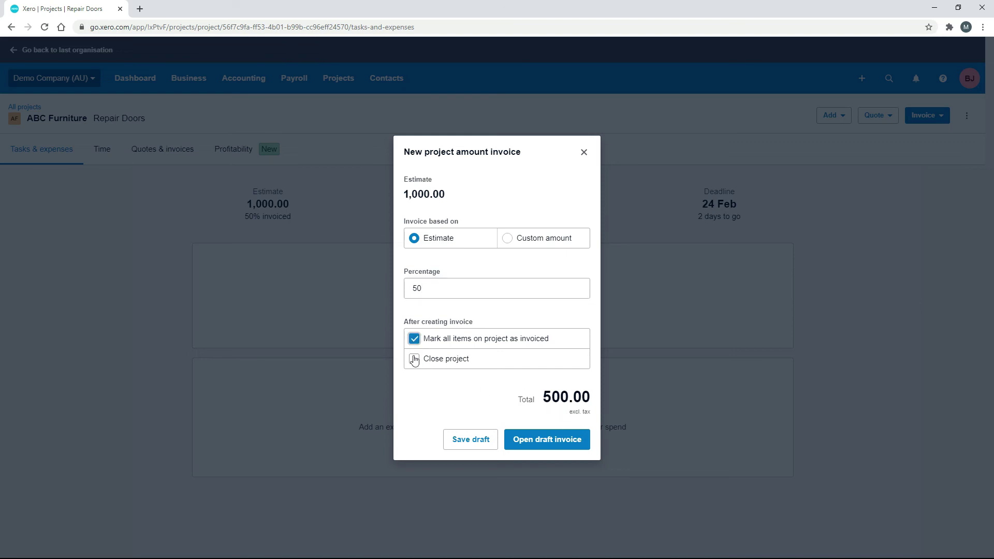
pyautogui.click(413, 362)
pyautogui.click(545, 440)
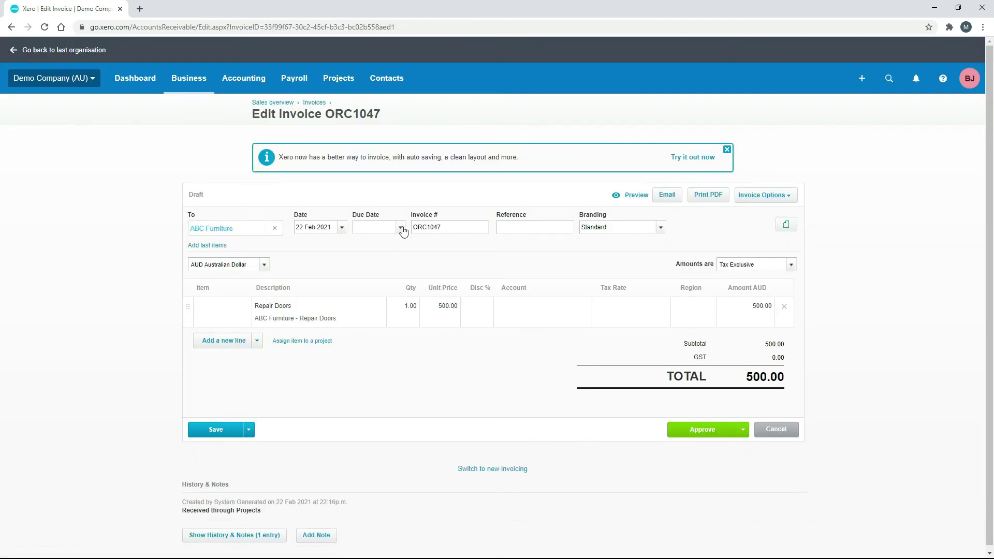
# Approve ORC1047 due 12 Mar 2021 on account 200 - Sales, then return to All projects.
pyautogui.click(400, 227)
pyautogui.click(492, 402)
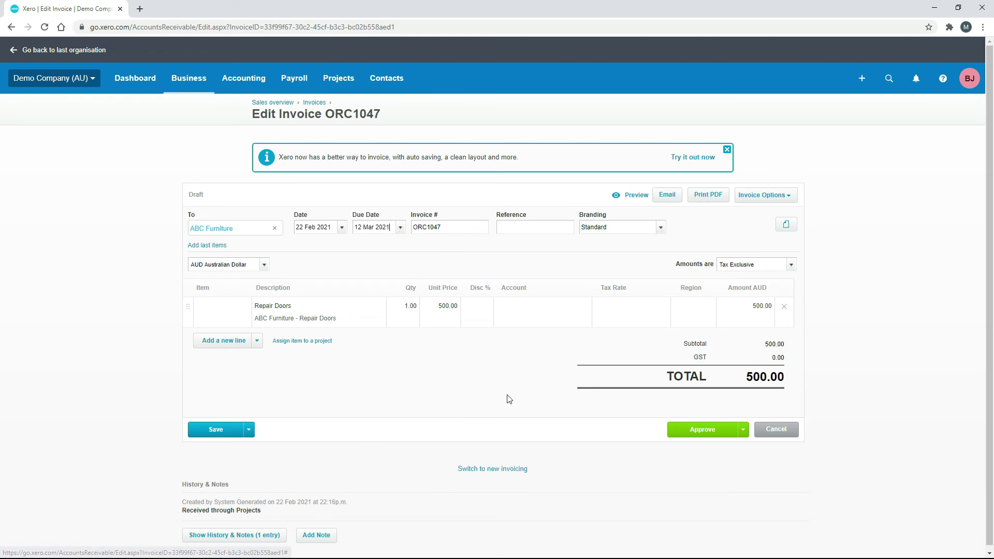
pyautogui.click(568, 316)
pyautogui.write('200')
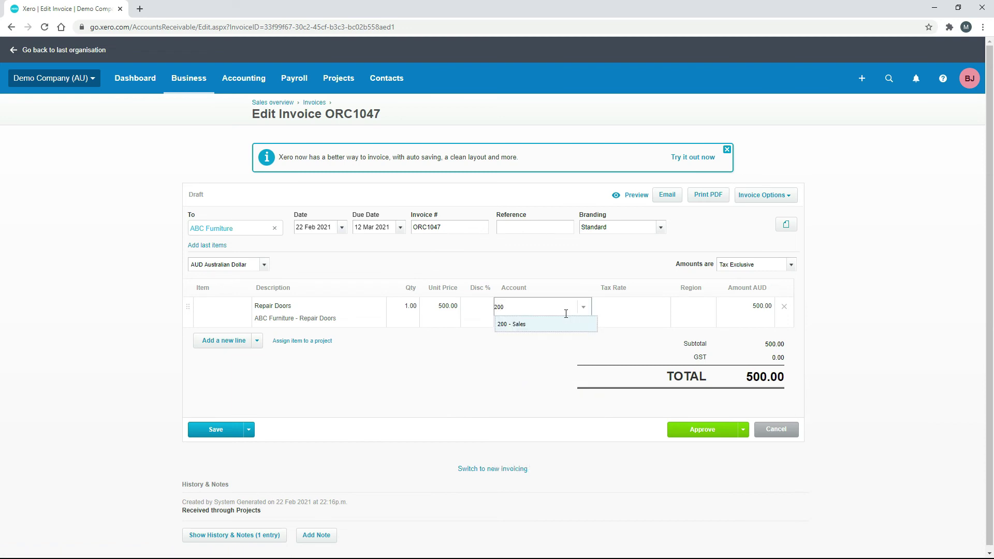
pyautogui.click(563, 324)
pyautogui.click(564, 342)
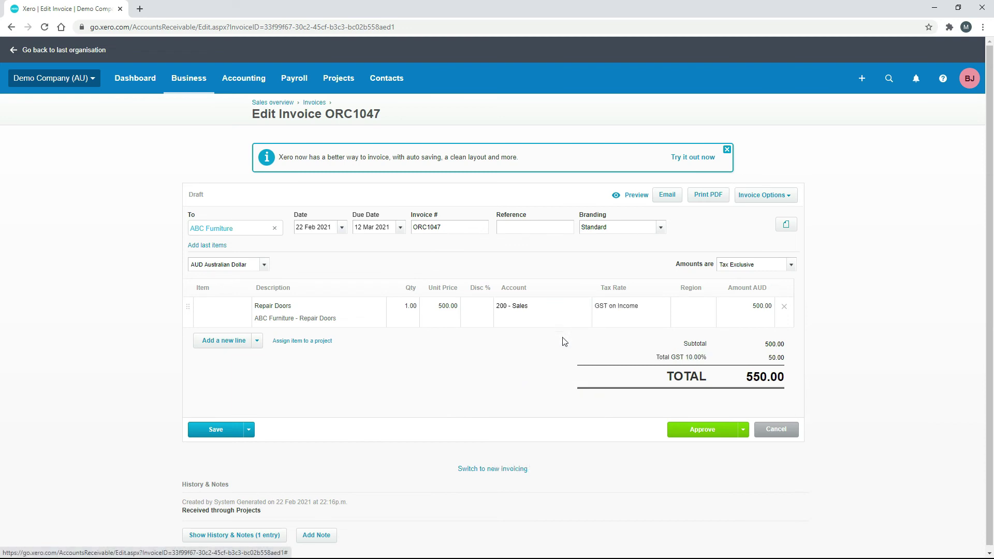
pyautogui.click(700, 431)
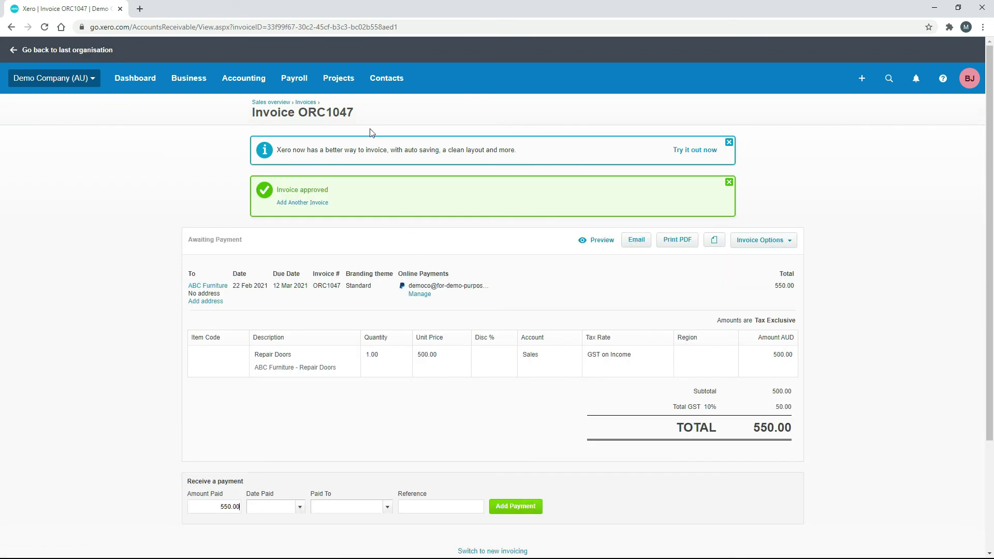
pyautogui.click(339, 77)
pyautogui.click(341, 111)
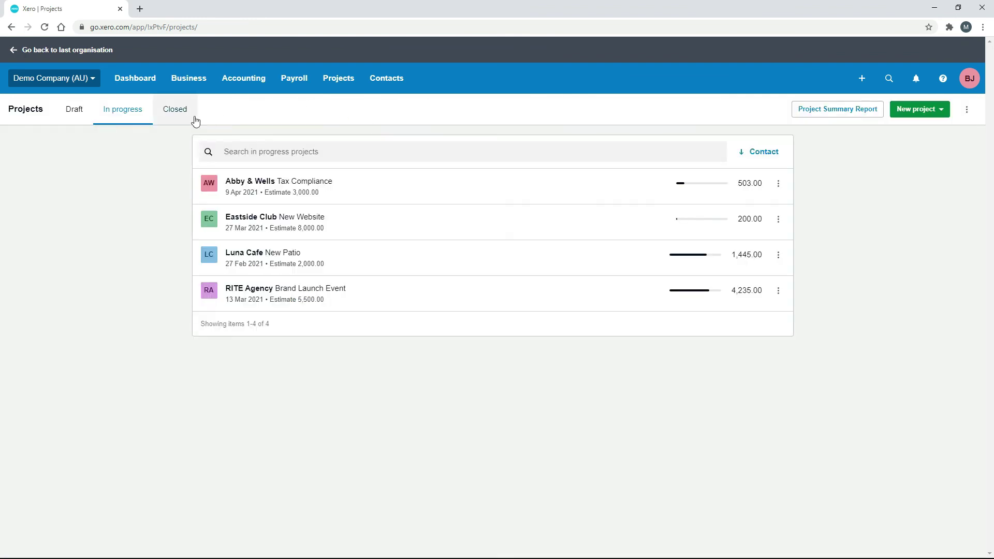
# Open the closed ABC Furniture Repair Doors project and view its Quotes & invoices.
pyautogui.click(179, 113)
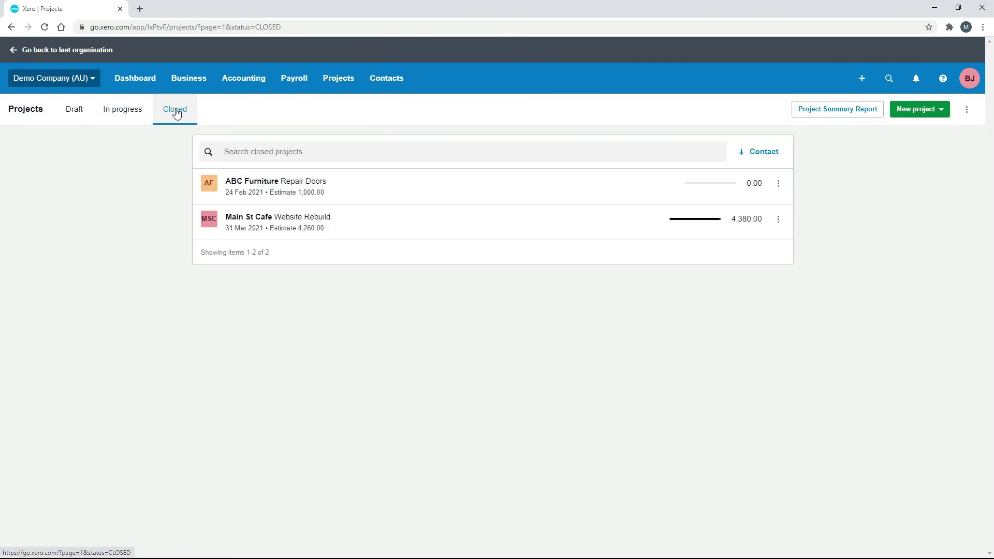
pyautogui.click(452, 184)
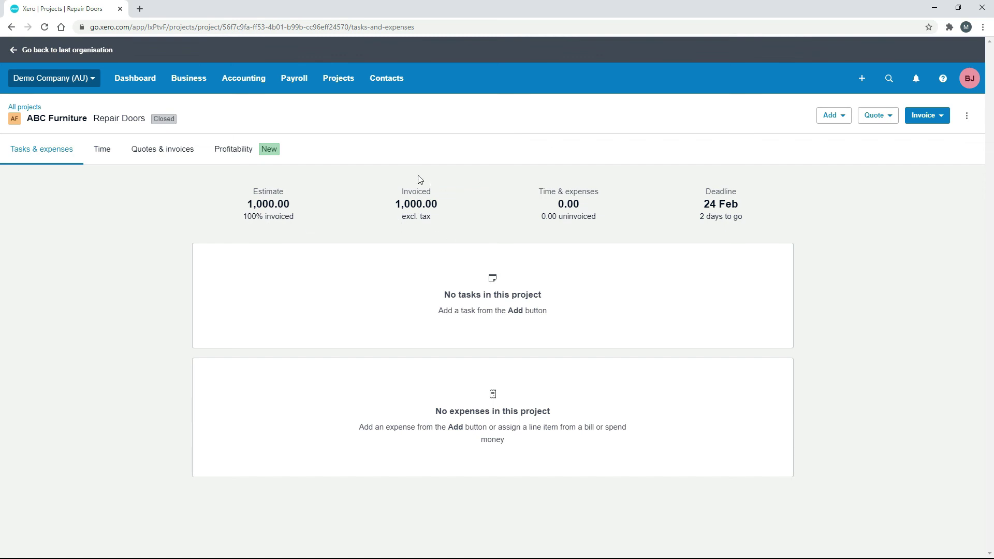
pyautogui.click(165, 157)
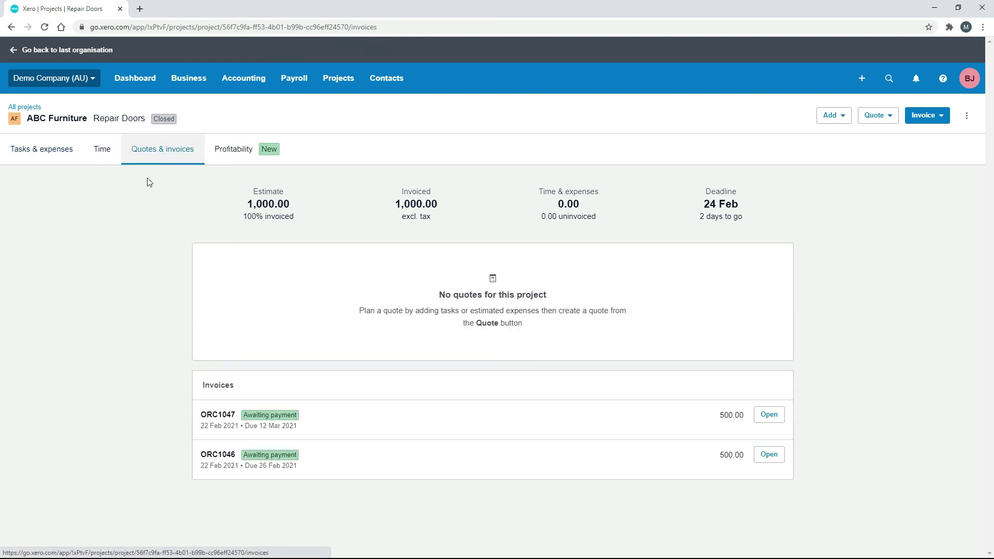